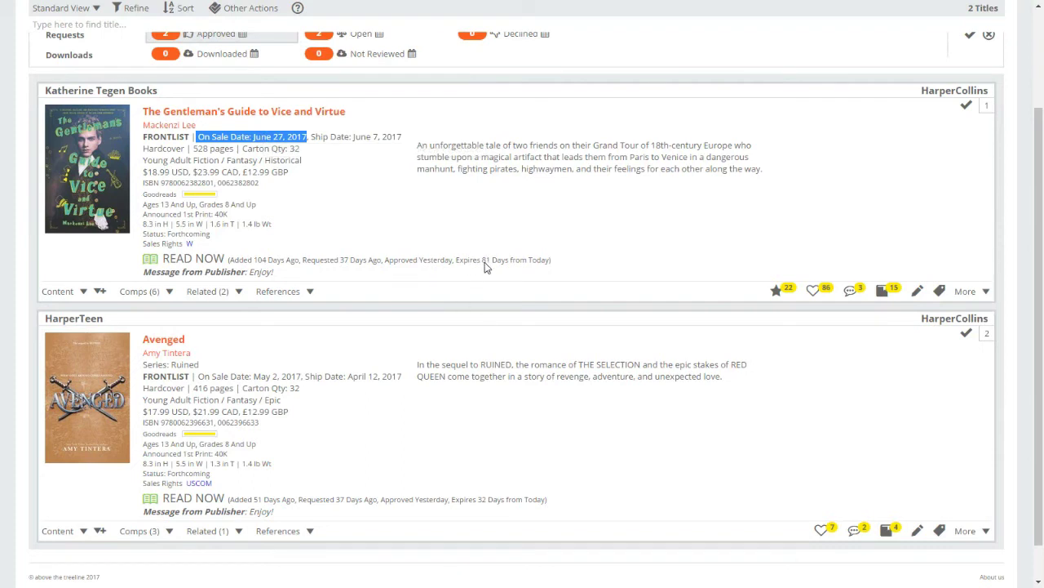
- Start the review copy download of Avenged and choose the Kindle (Device only) format
click(459, 263)
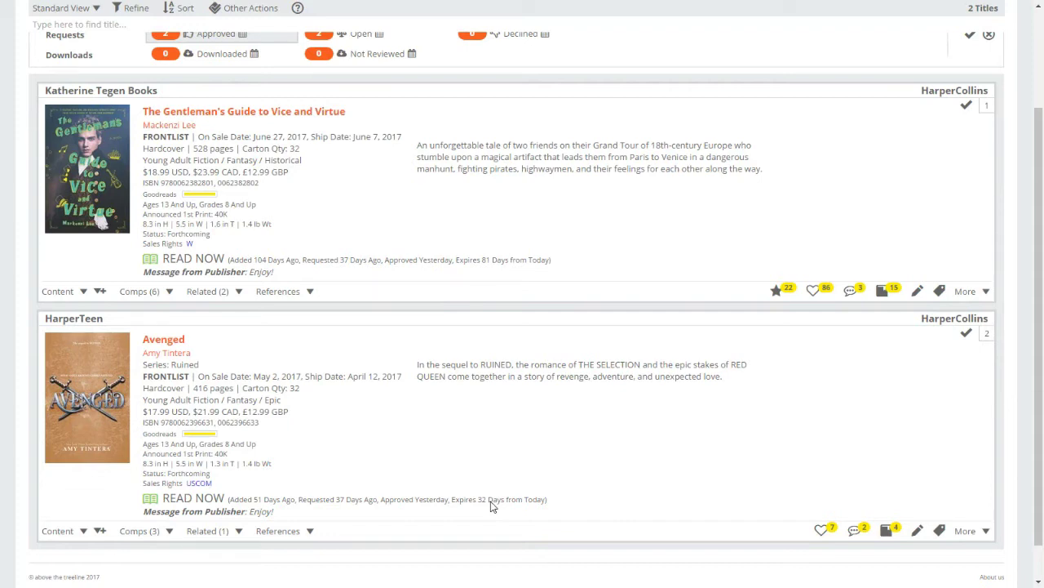
click(197, 500)
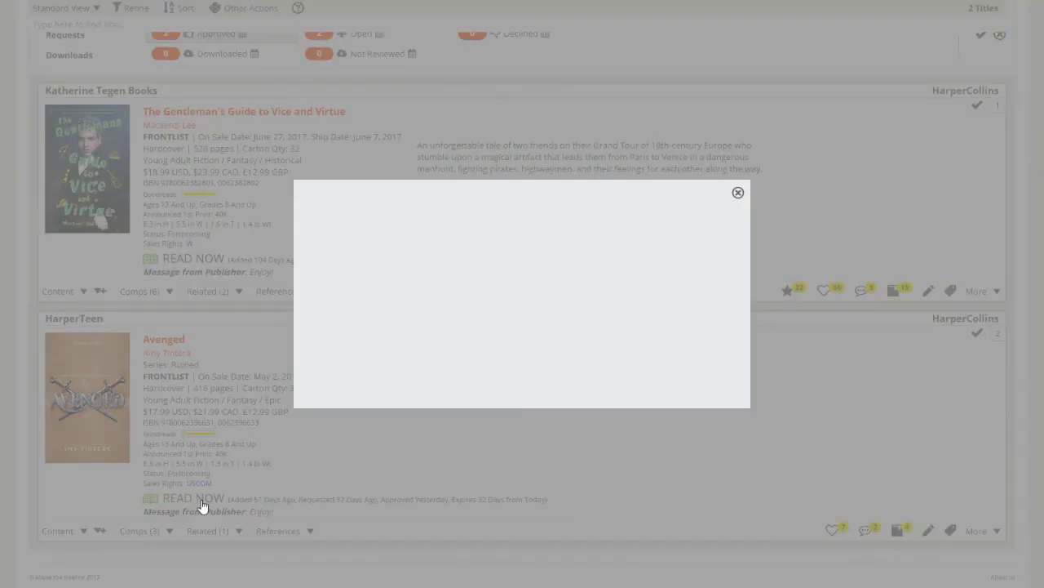
click(326, 272)
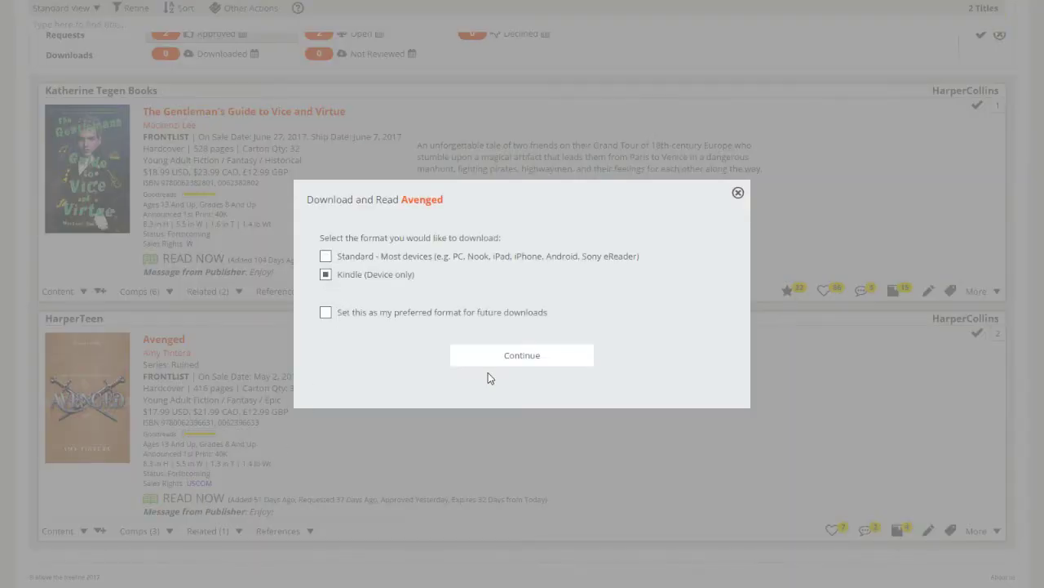
click(533, 354)
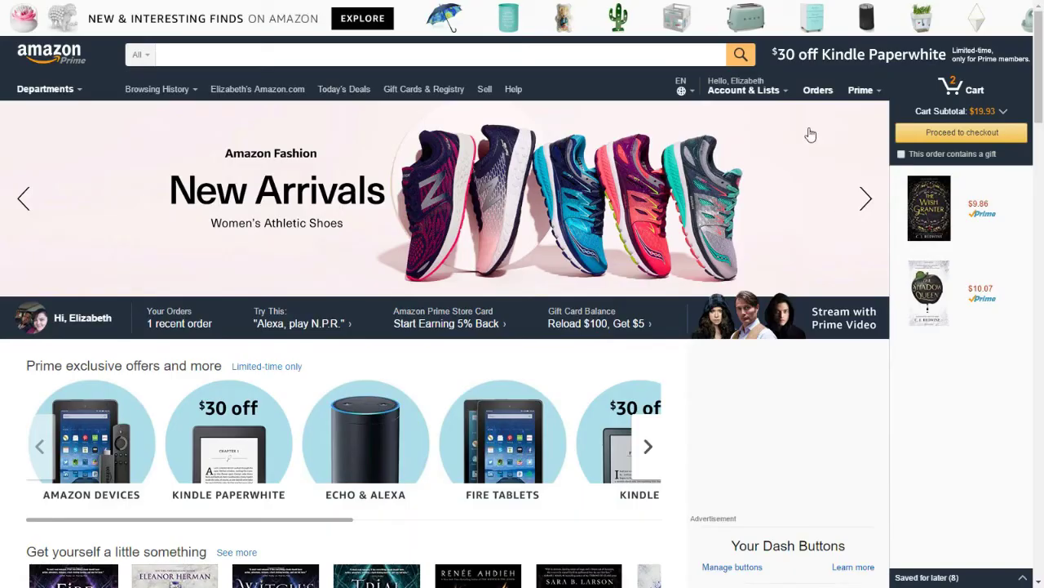
- On Amazon, open the Fire HD 8 tablet's details among the registered devices in Manage Your Content and Devices
mouse_move(763, 98)
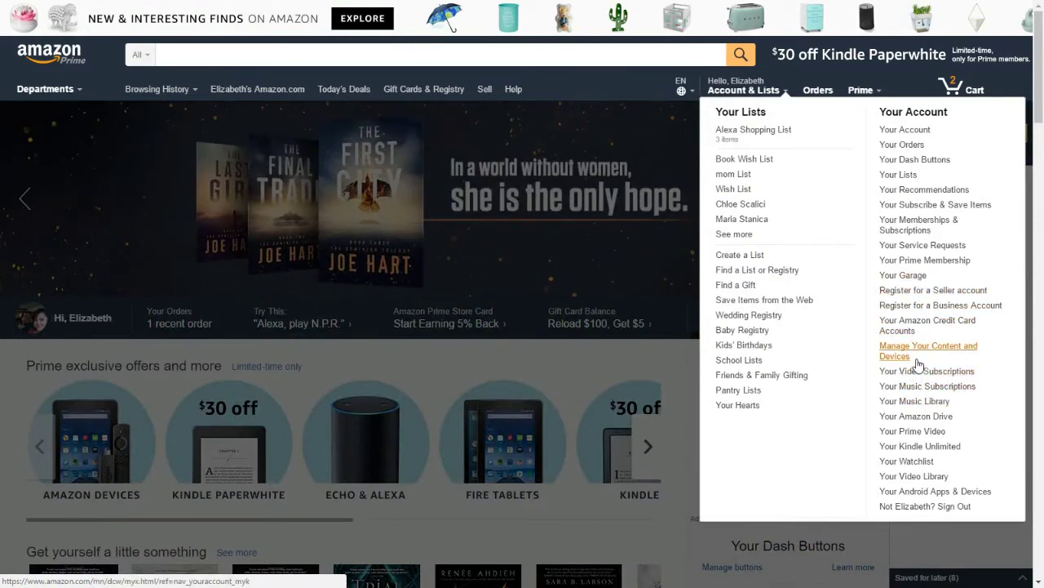
click(917, 352)
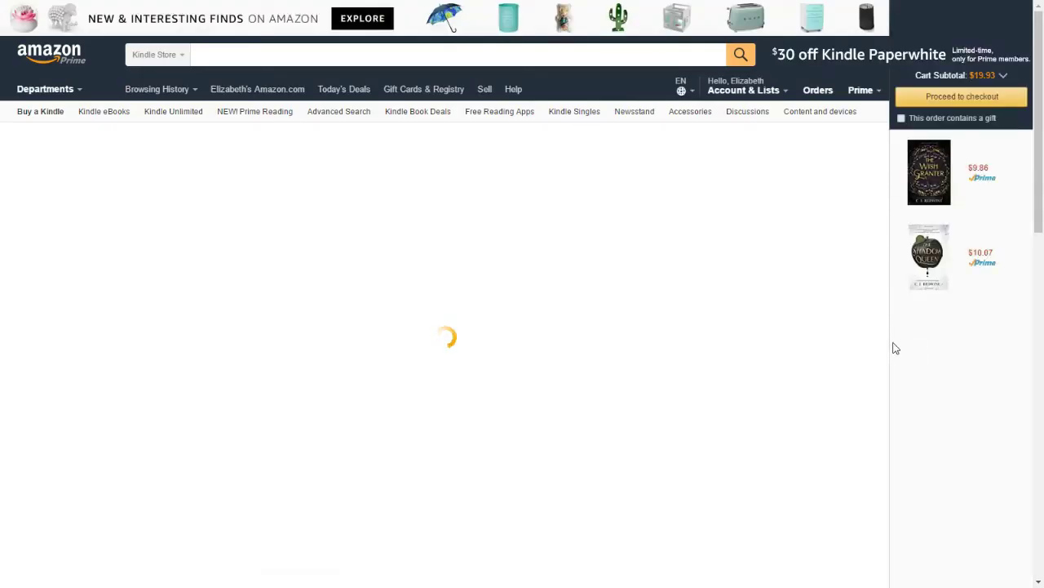
click(443, 170)
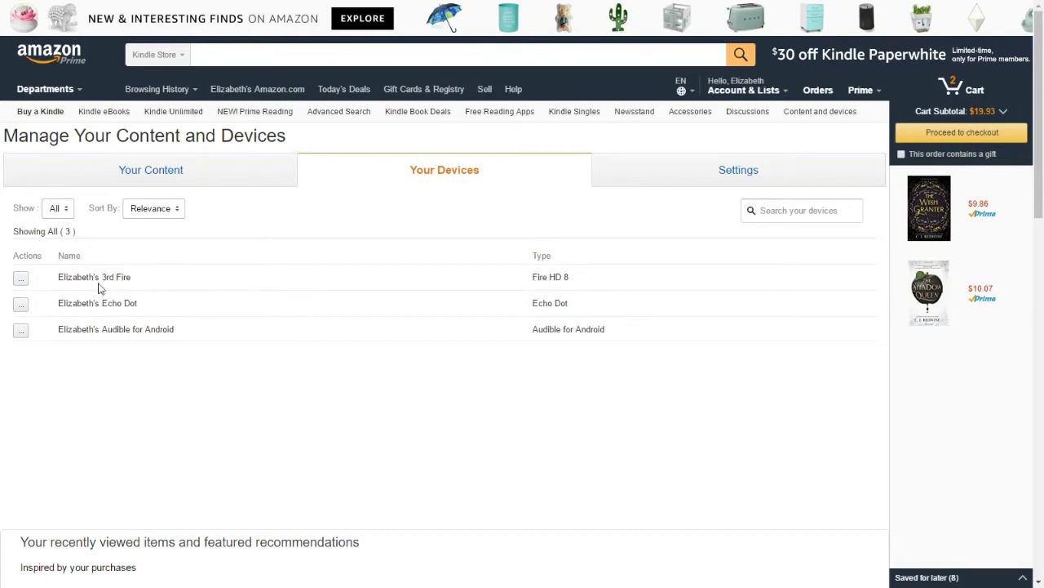
click(21, 279)
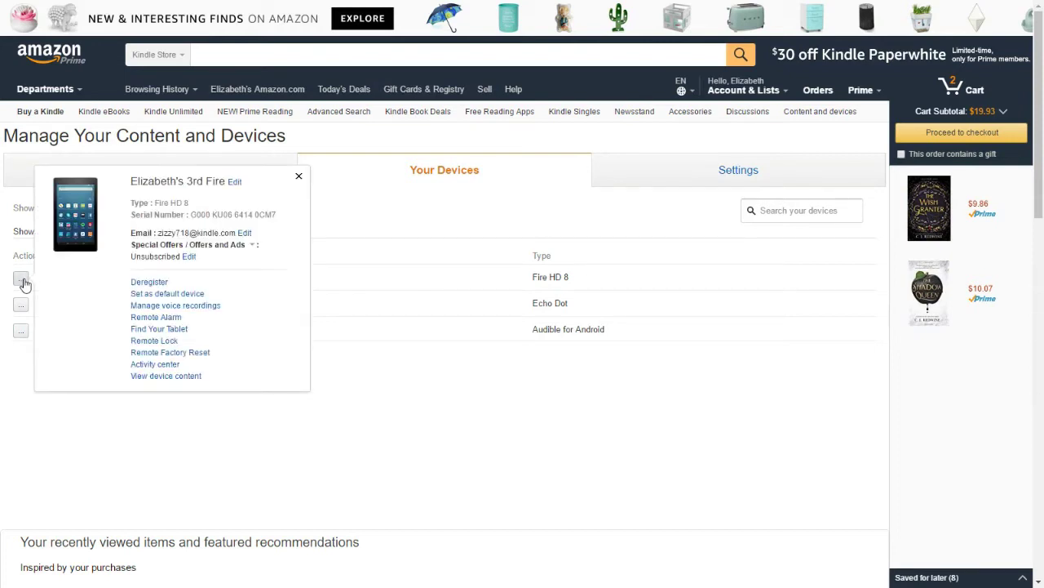
- Copy the Kindle email address from the Fire HD 8 device details
drag(158, 235, 235, 235)
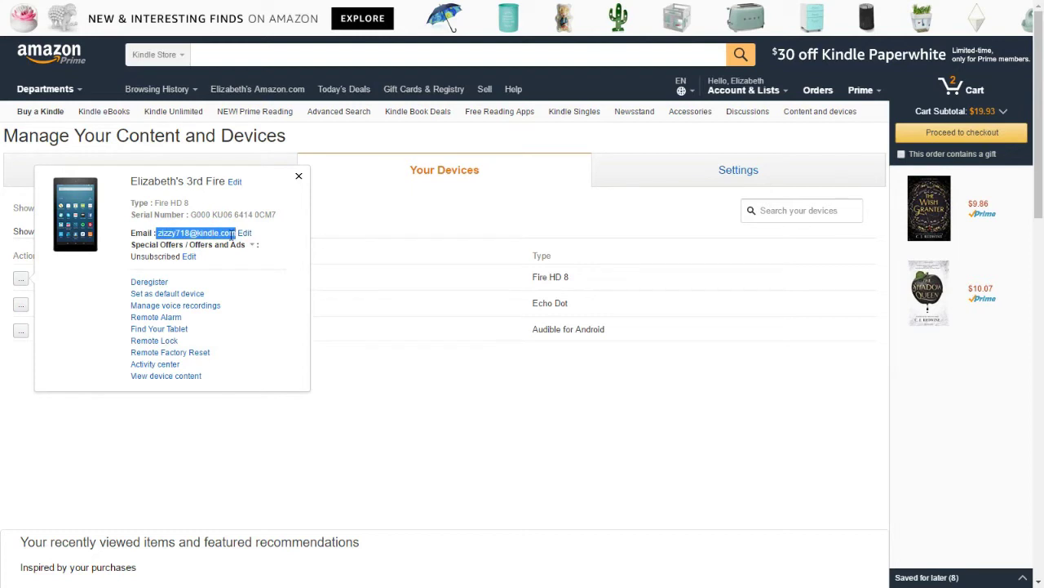
right_click(235, 234)
click(239, 242)
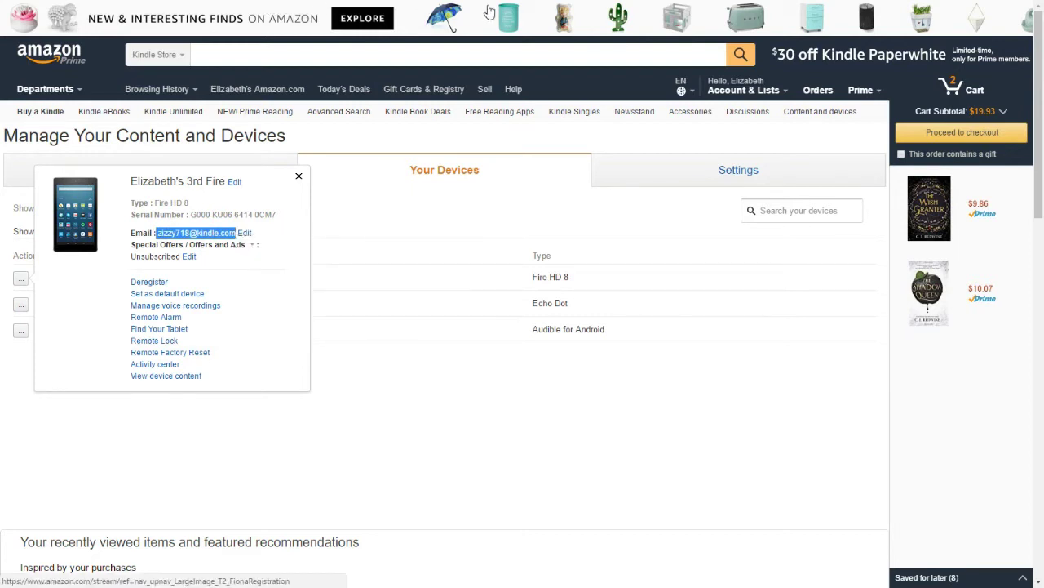
click(164, 235)
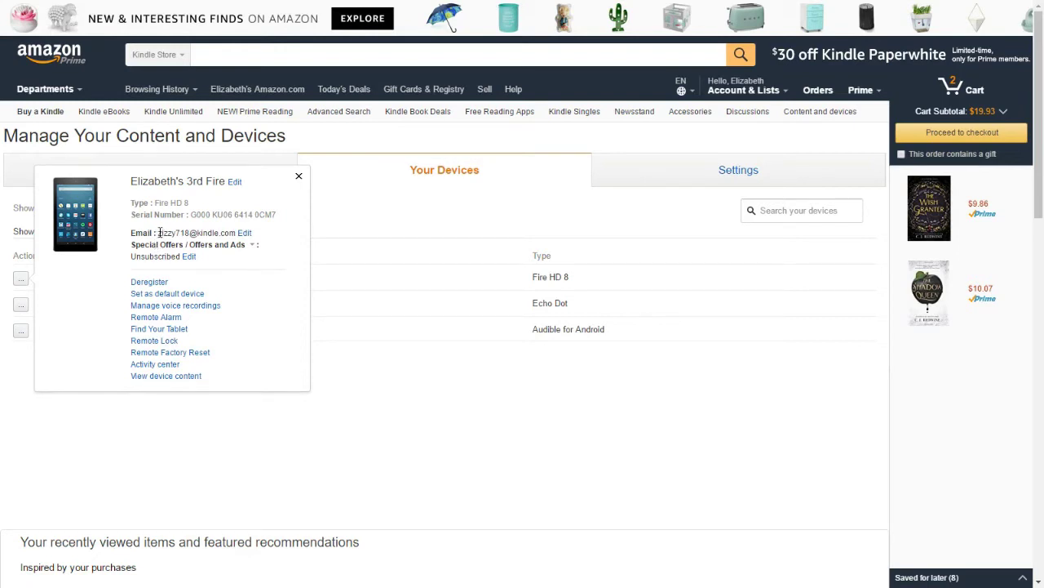
drag(160, 234, 235, 222)
right_click(224, 230)
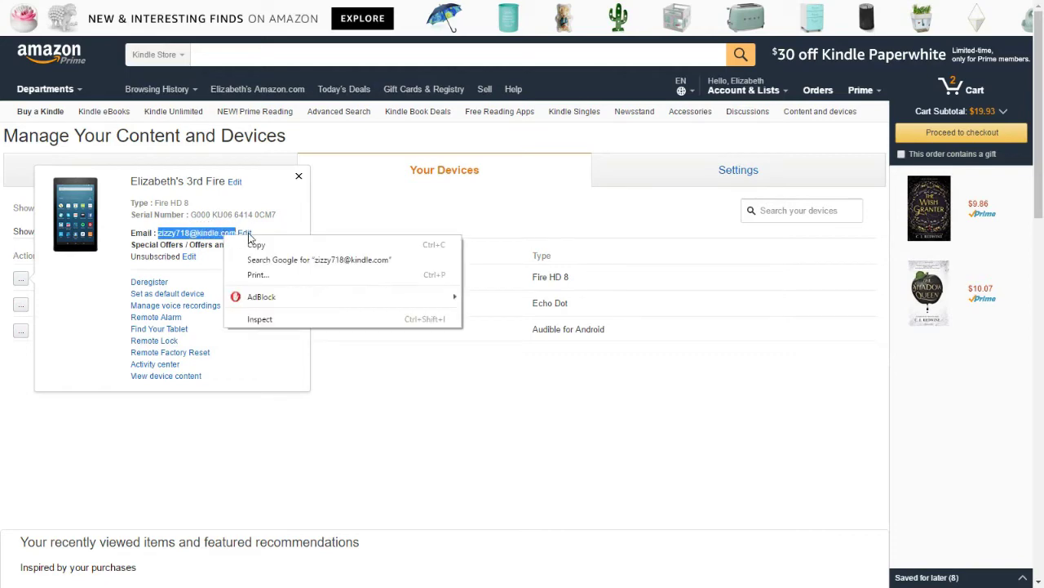
click(244, 242)
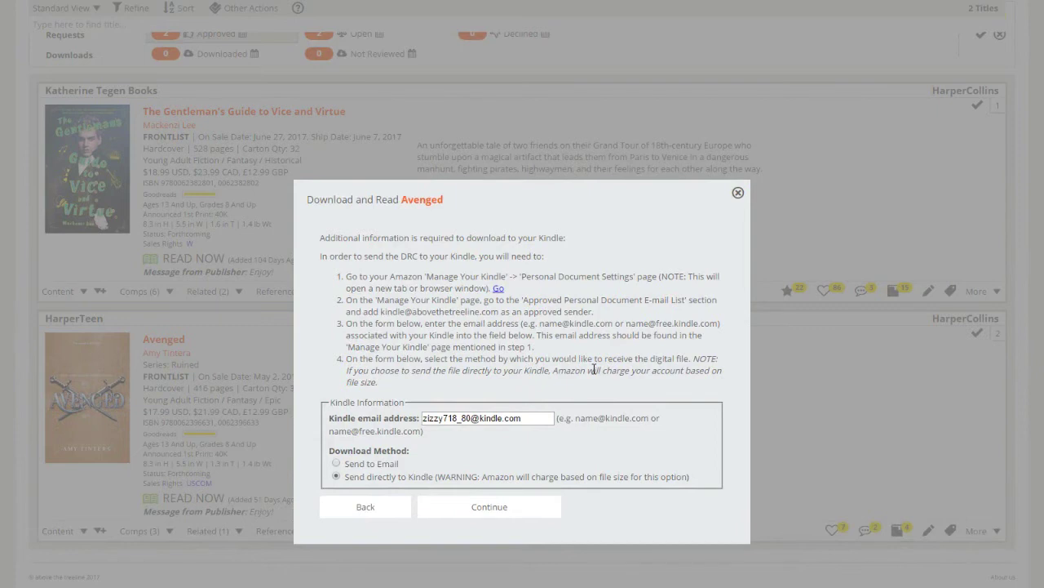
- Back in Edelweiss, replace the Kindle email address with the copied one and submit the Avenged download with direct-to-Kindle delivery
triple_click(519, 414)
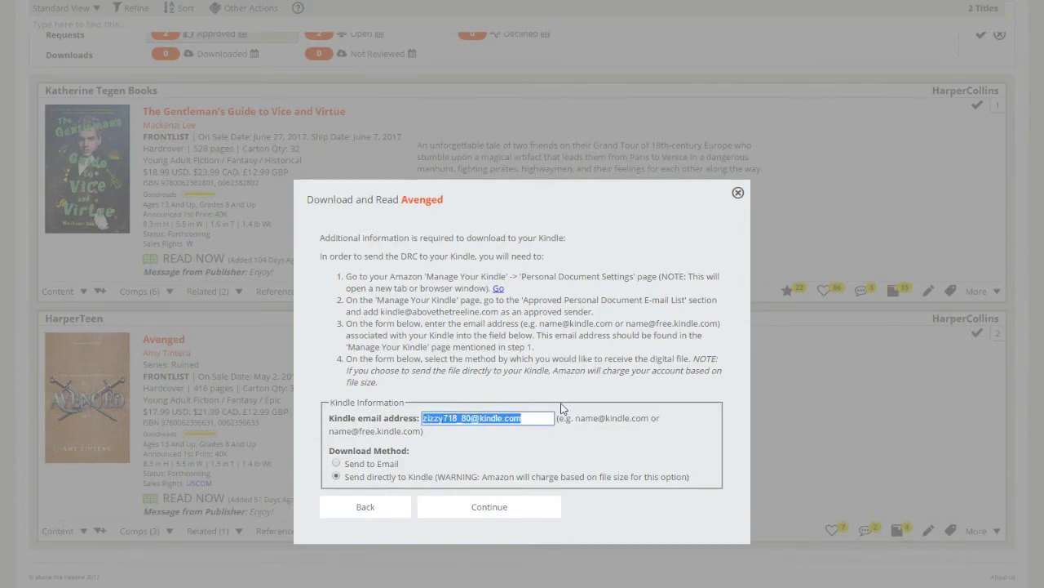
right_click(538, 418)
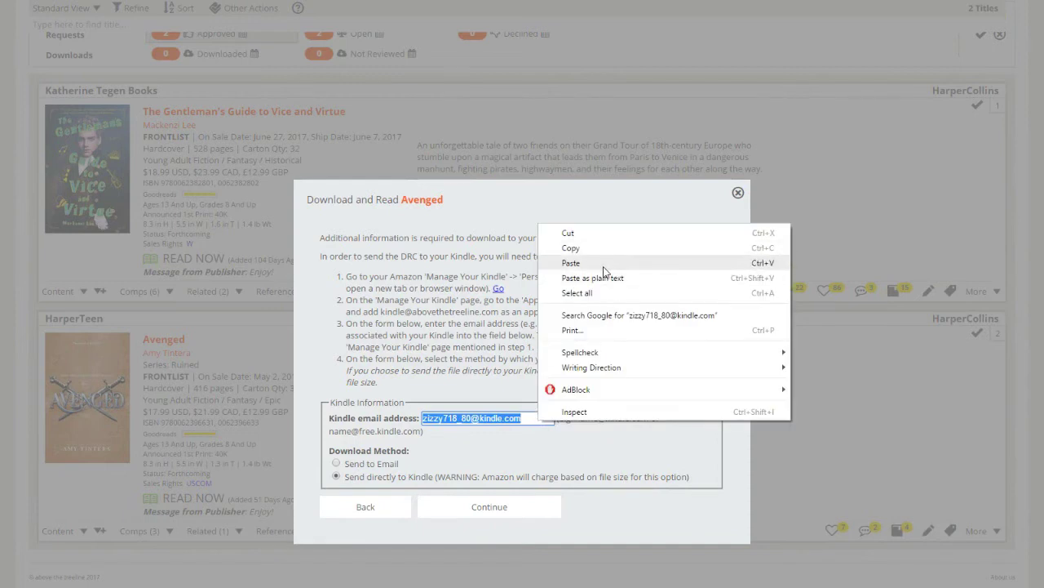
click(603, 266)
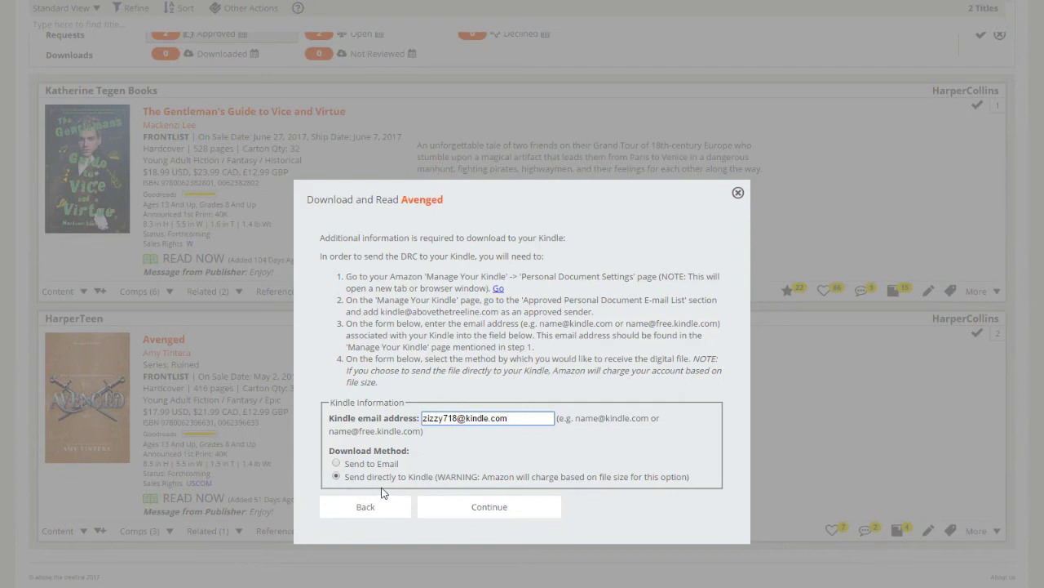
click(336, 464)
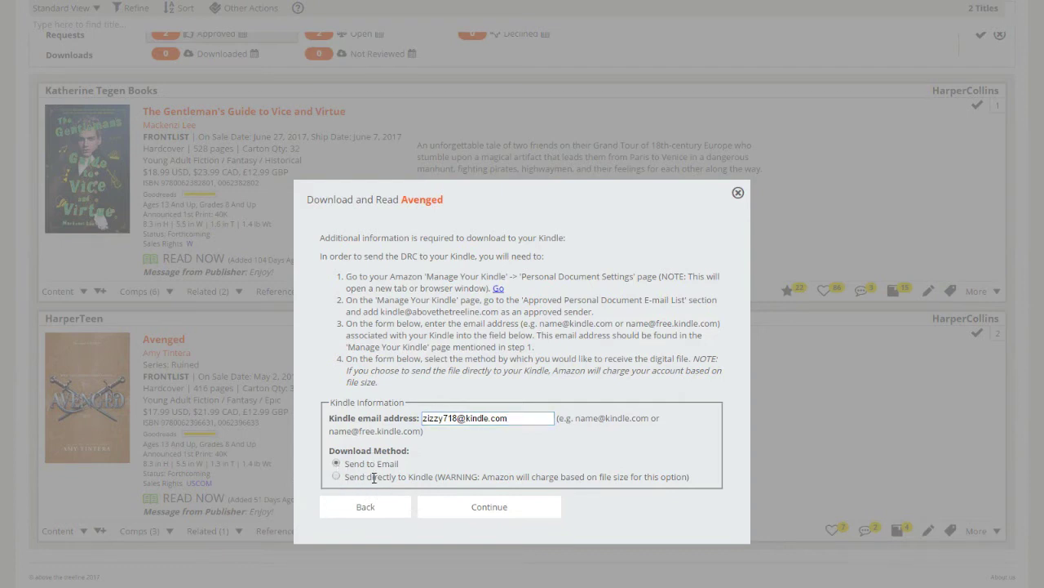
click(480, 509)
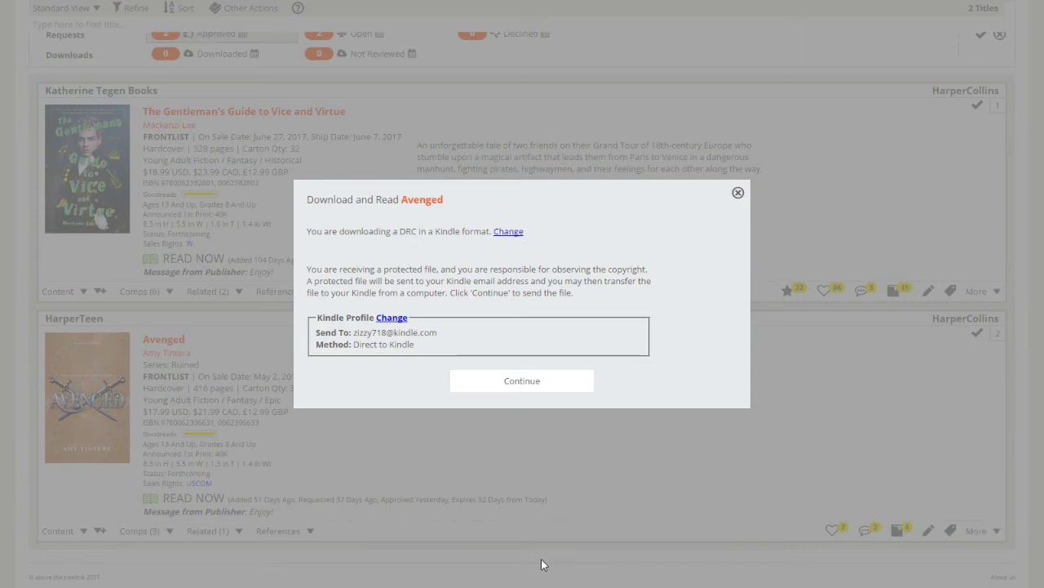
click(517, 389)
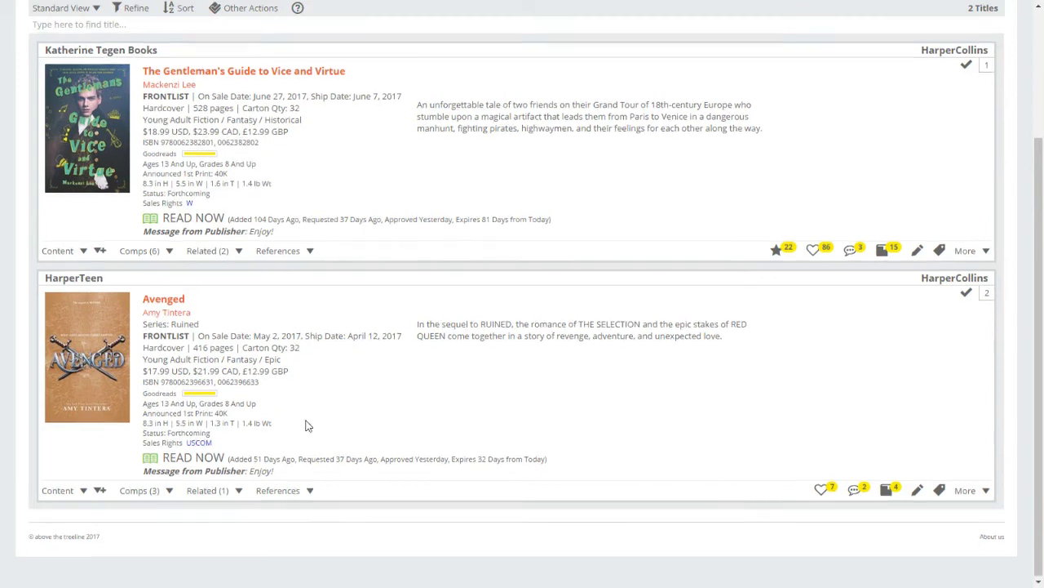
- Open the Avenged review form and add ratings of 5 for every criterion except Image / Illustration Quality
scroll(305, 424, up, 3)
scroll(342, 325, down, 3)
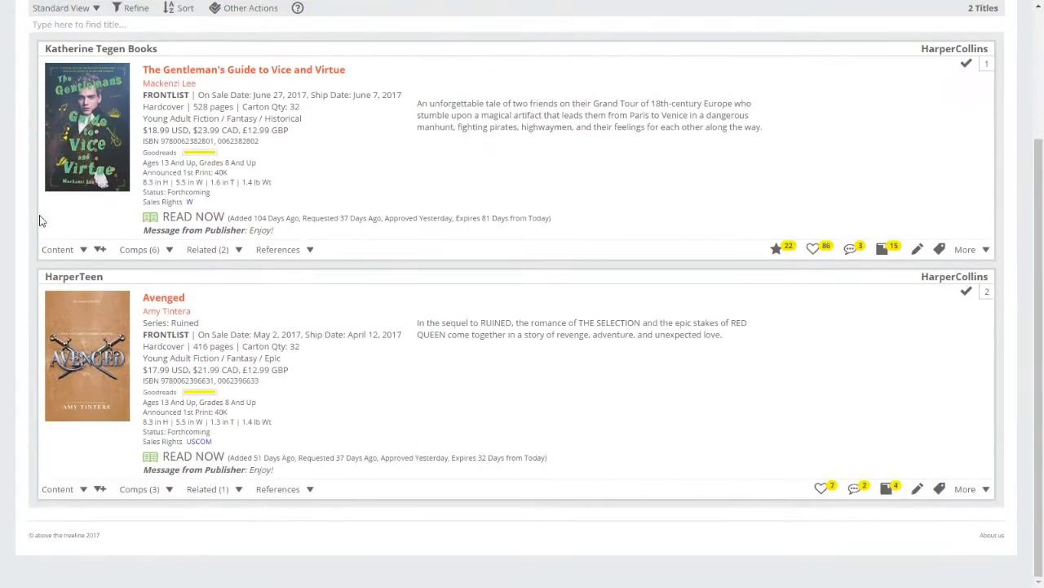
click(855, 489)
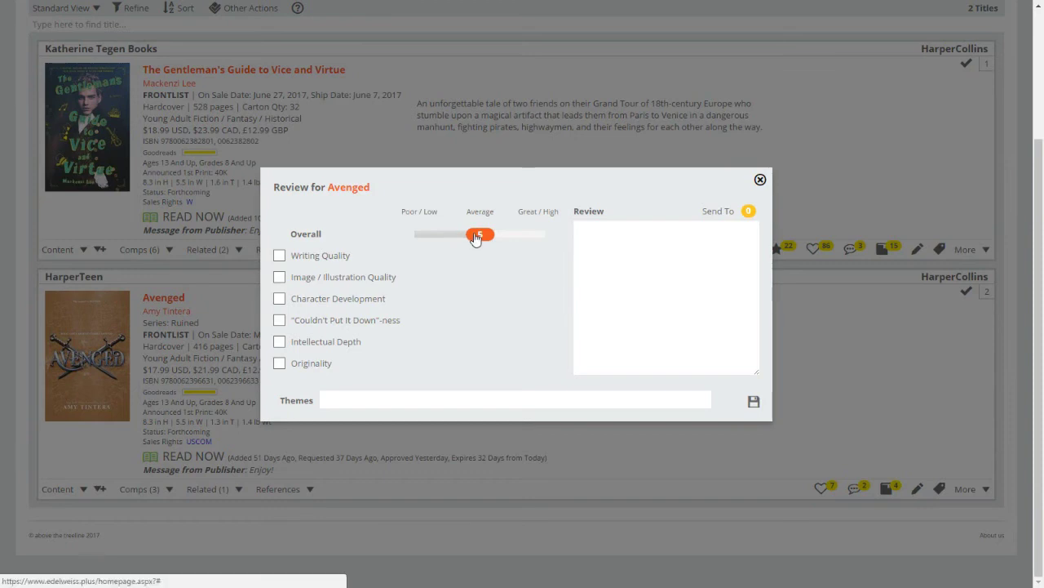
drag(479, 234, 472, 272)
click(279, 259)
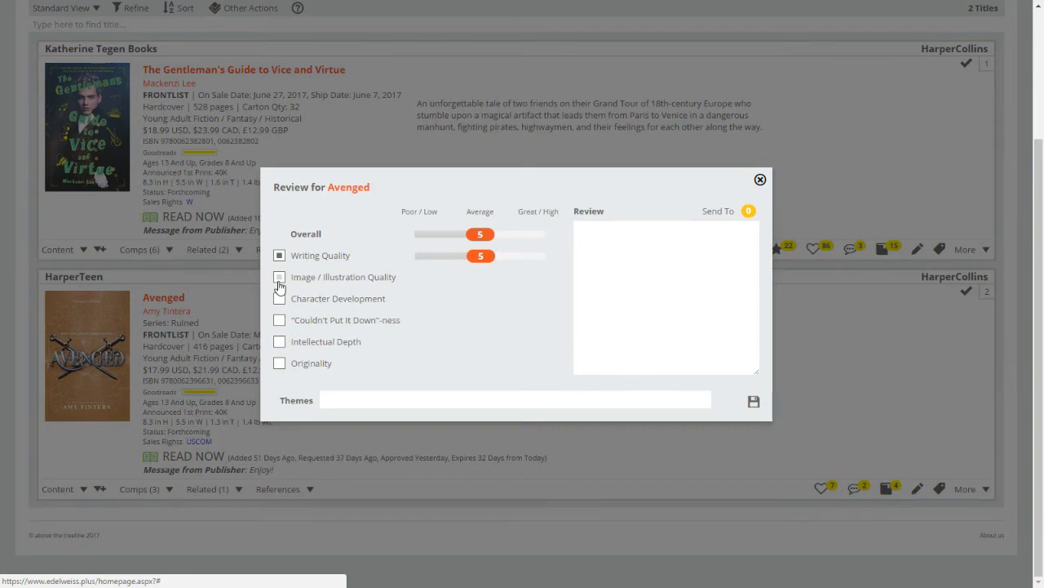
click(279, 278)
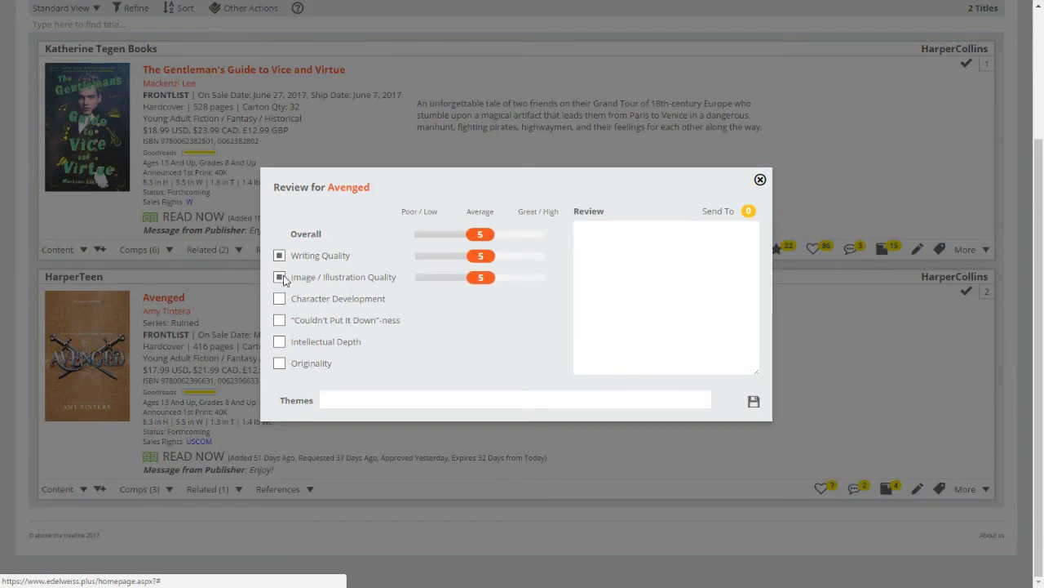
click(280, 278)
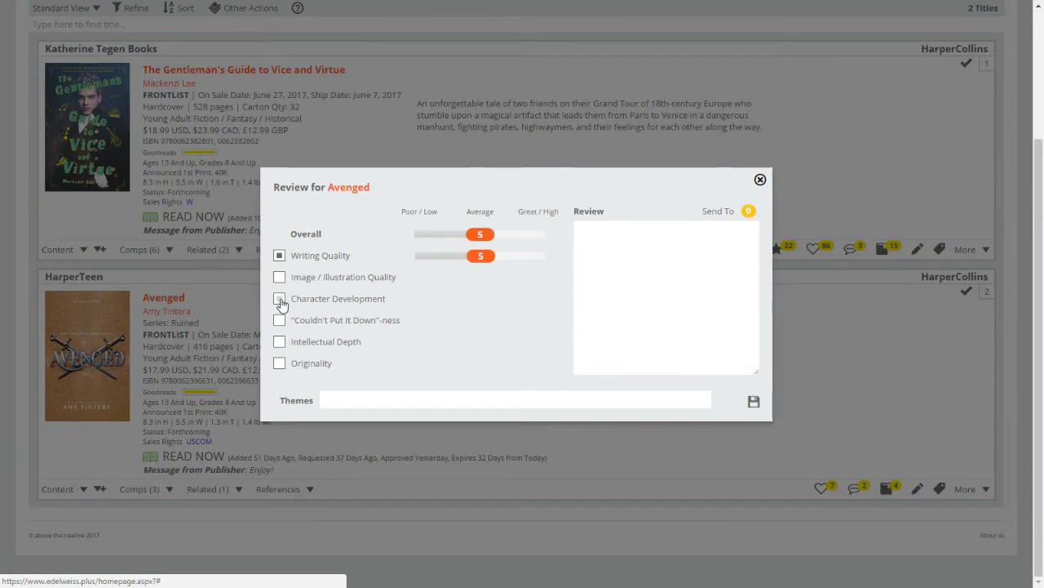
click(280, 299)
click(280, 321)
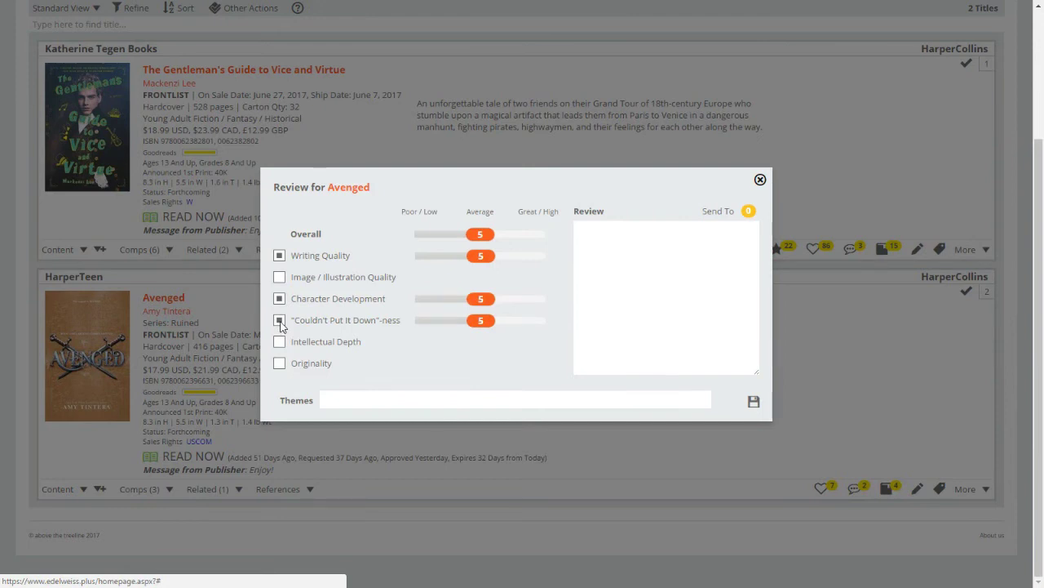
click(280, 343)
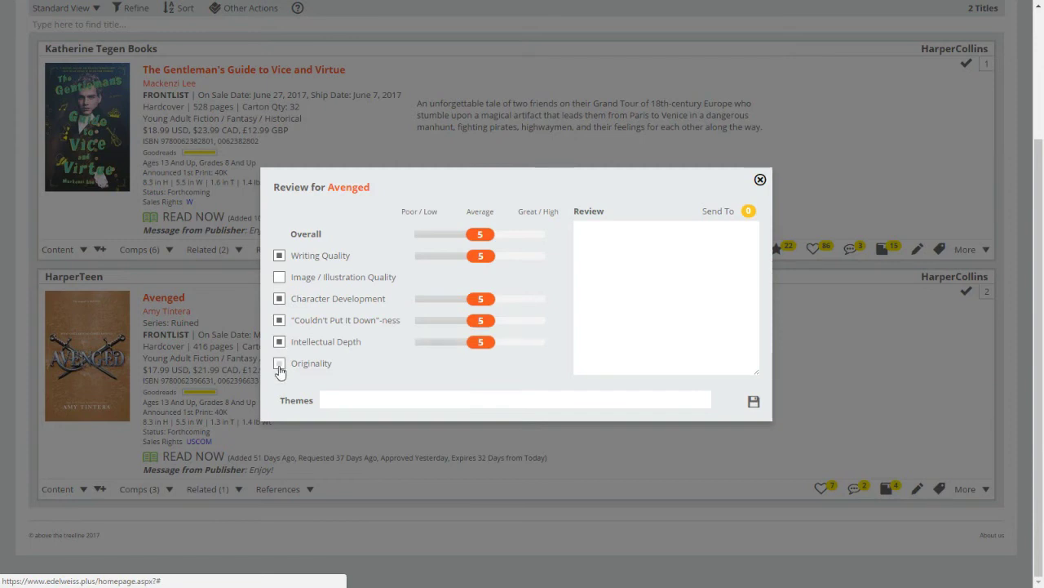
click(280, 366)
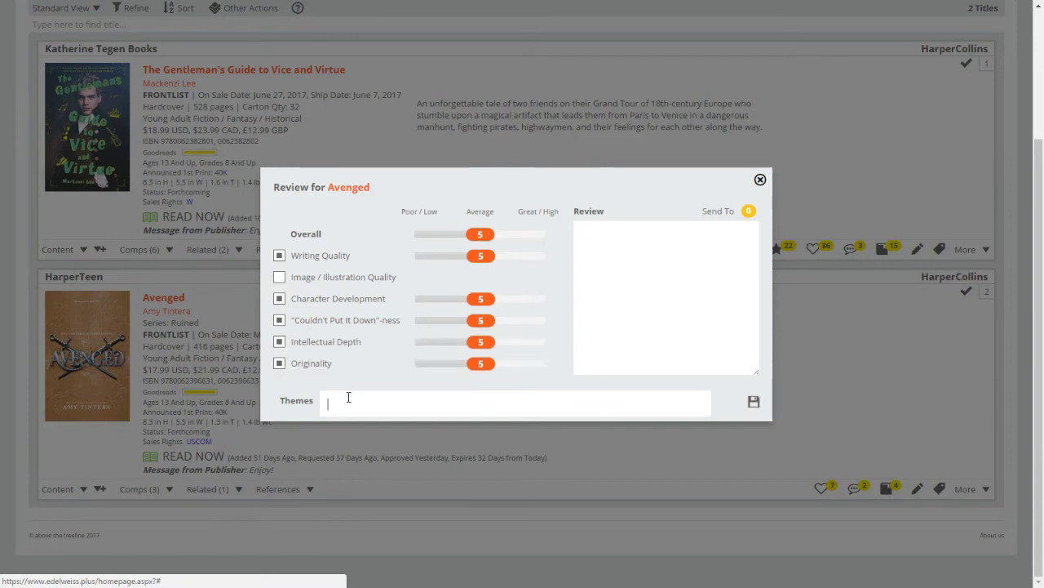
- Try out the Themes, Review and Send To Publisher options for Avenged, and close the review form without saving
click(449, 401)
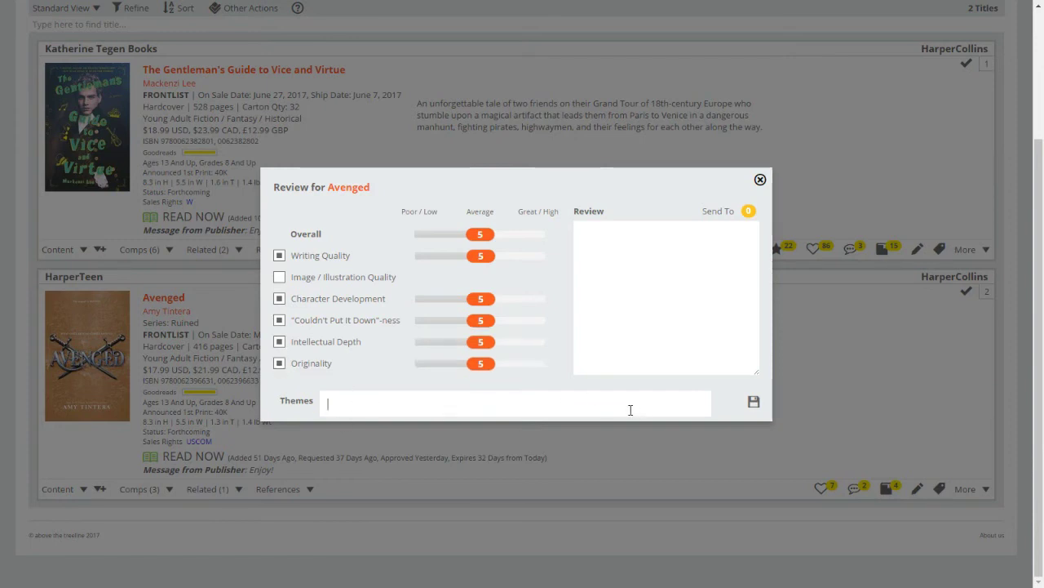
click(621, 234)
click(715, 365)
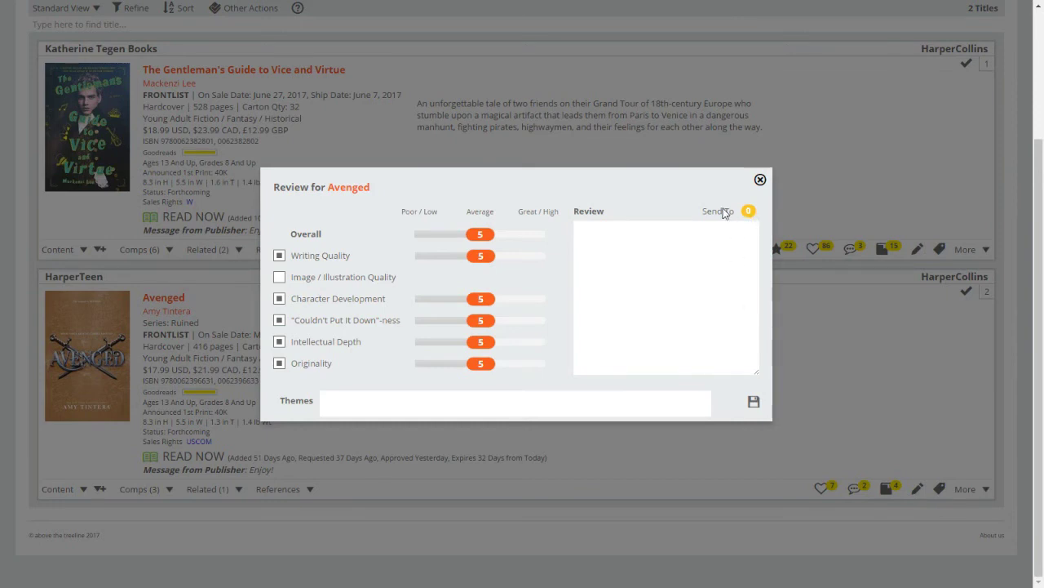
click(747, 211)
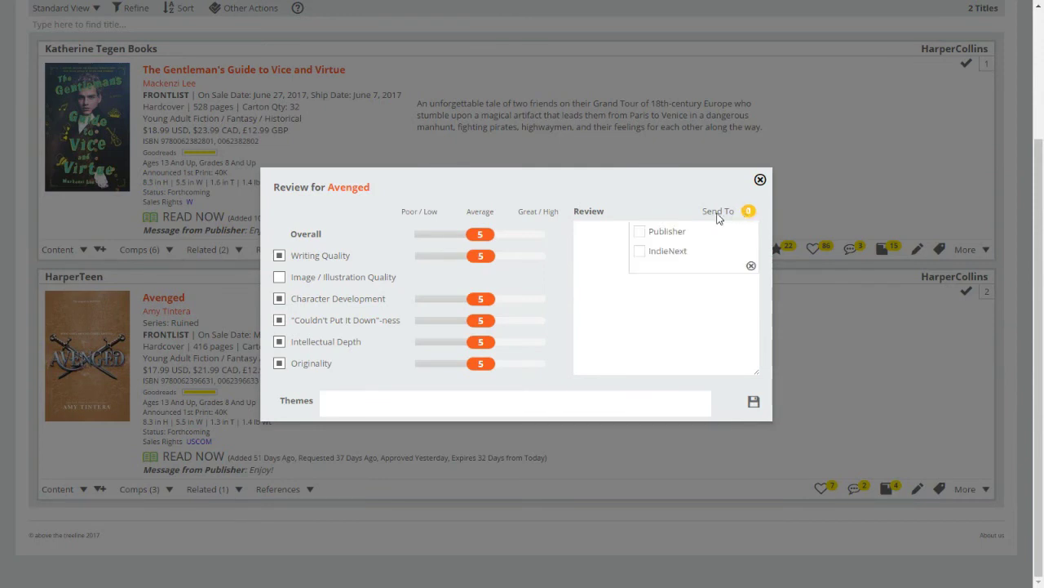
click(640, 233)
click(760, 181)
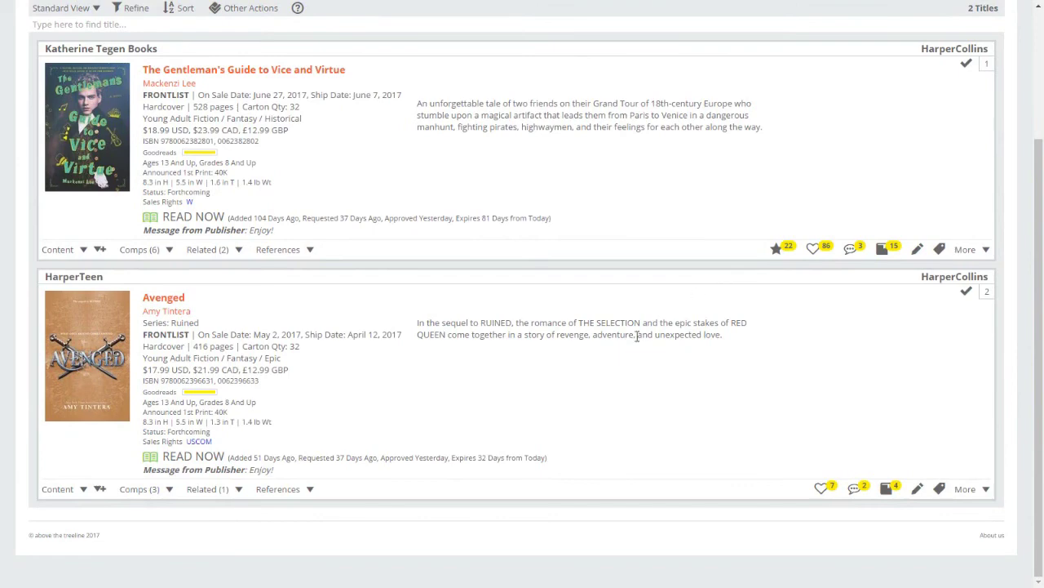
- Go to the catalogs, open the YA search filter and try to view its list of titles
scroll(608, 368, up, 3)
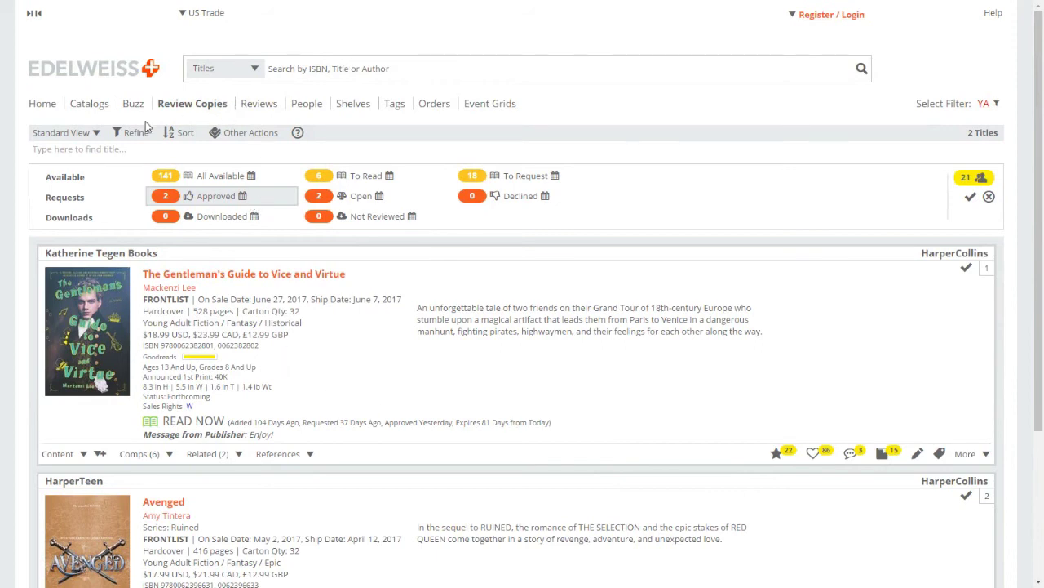
click(101, 109)
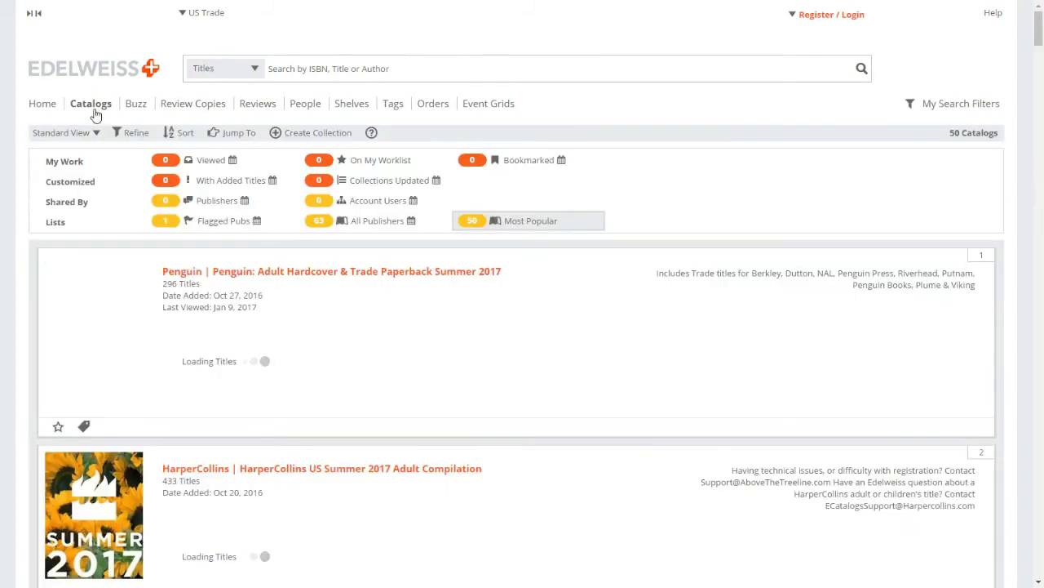
click(911, 112)
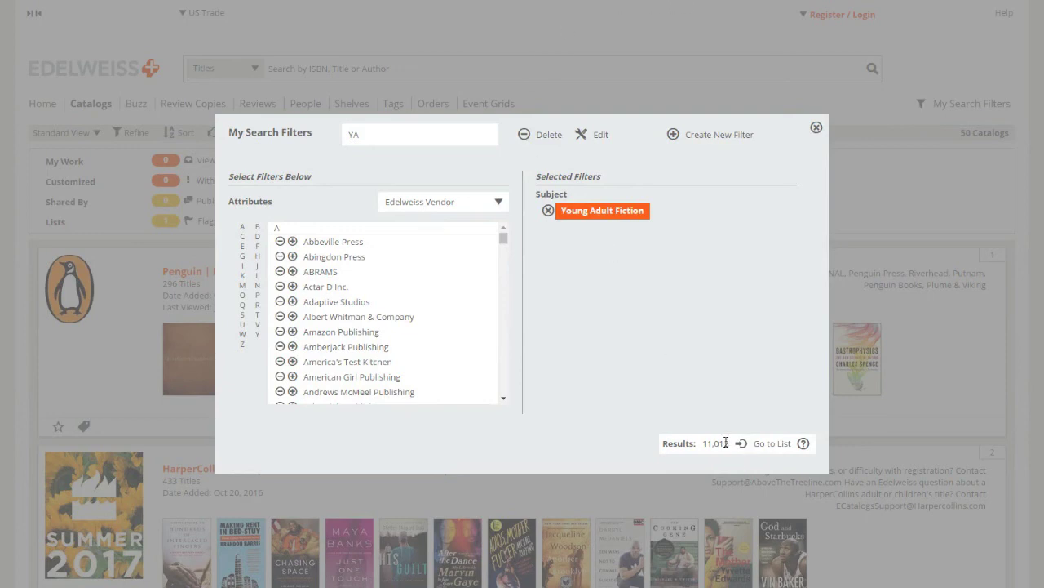
click(770, 443)
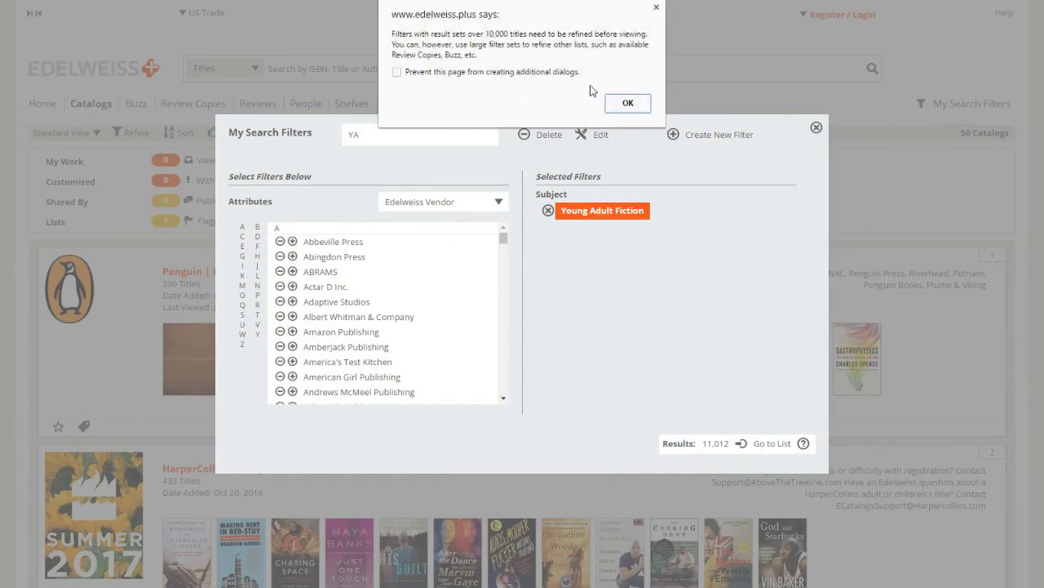
click(626, 104)
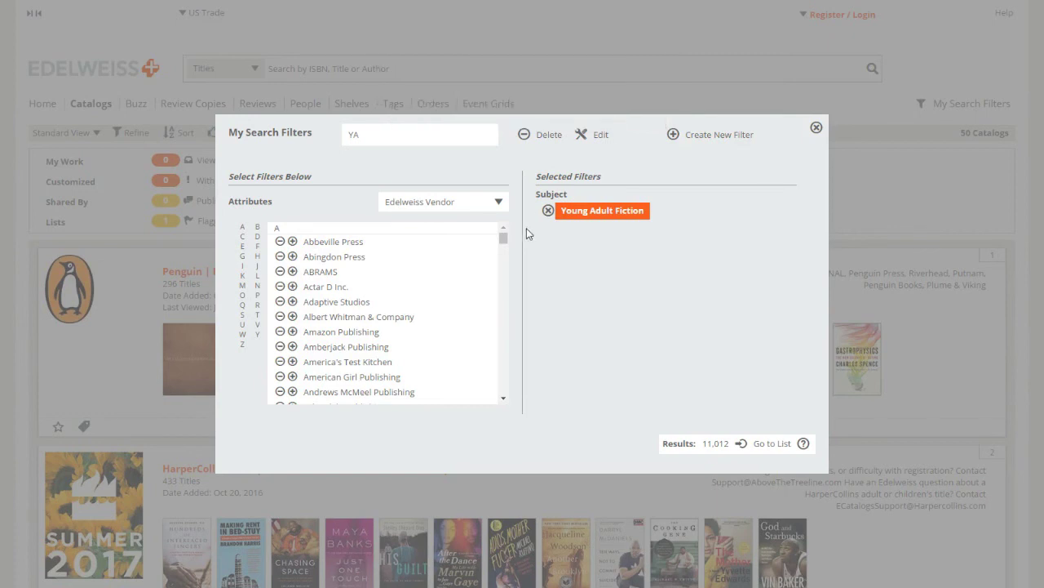
- Add a publication date criterion to the YA filter, starting today, trying 3 months and then looking out 4 months
click(482, 202)
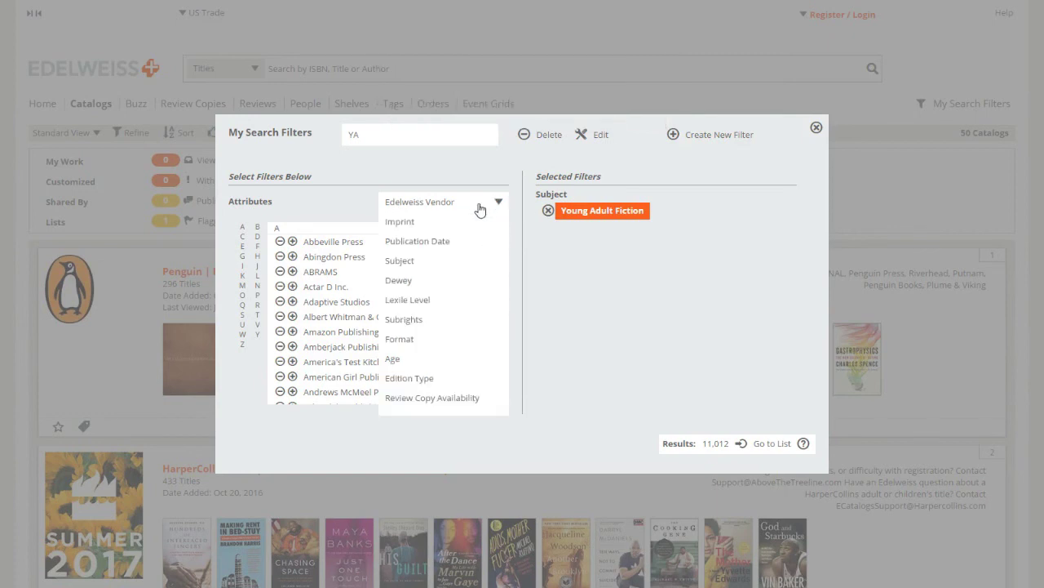
click(463, 250)
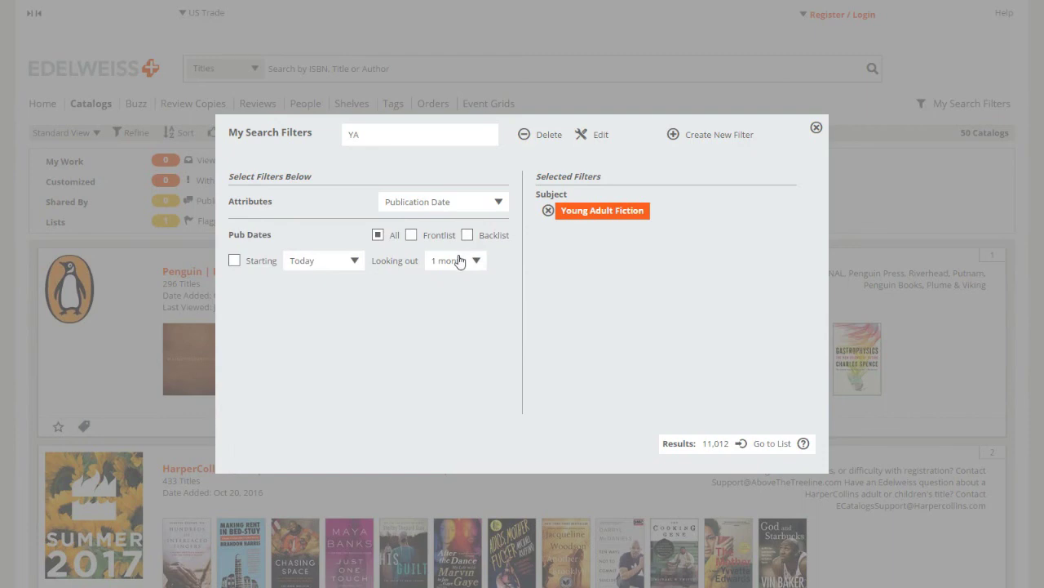
click(234, 260)
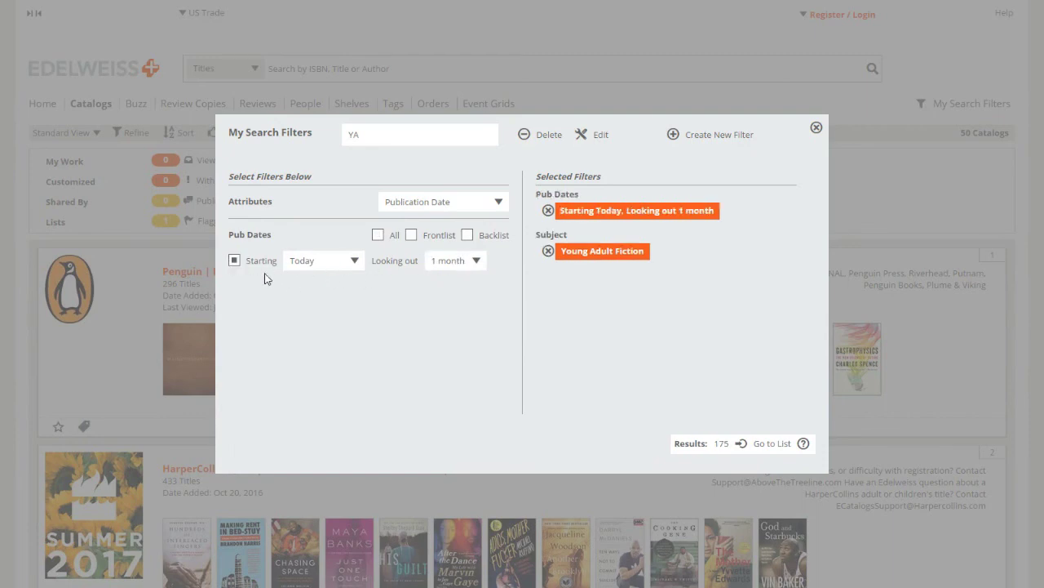
click(447, 261)
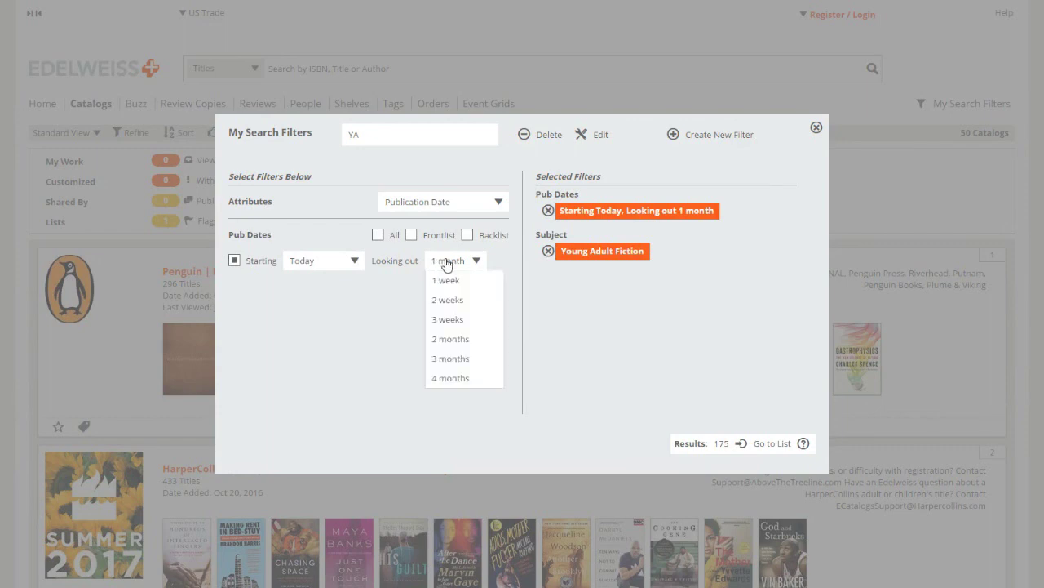
click(453, 359)
click(478, 261)
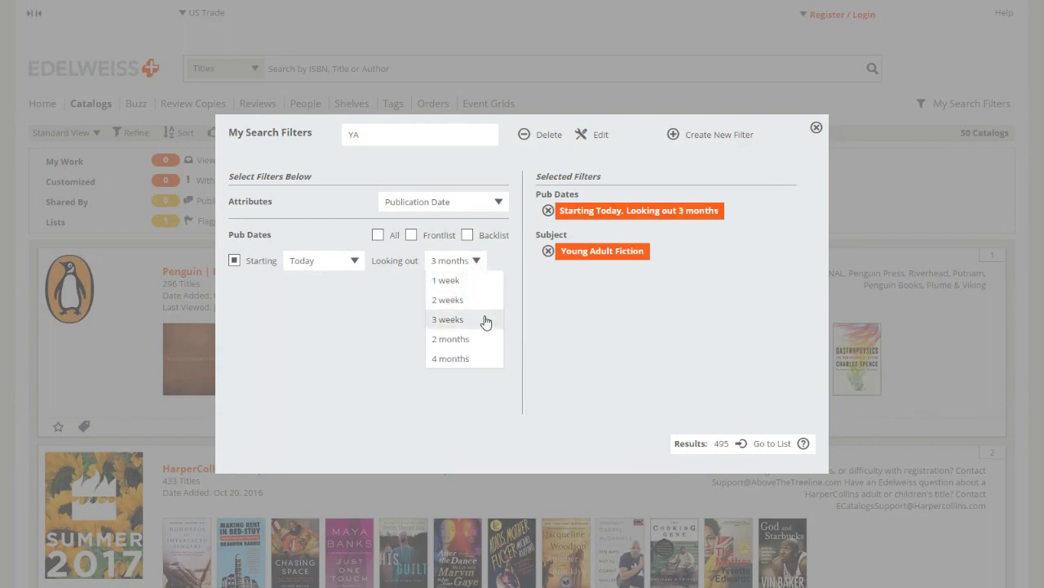
click(480, 366)
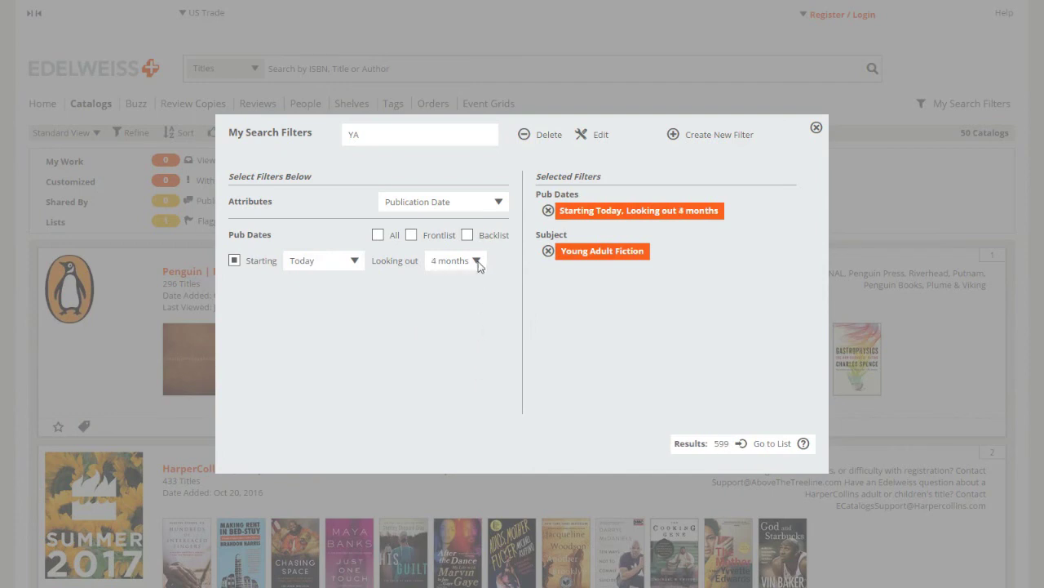
- Open the title list for the refined YA filter and browse down through its first page
click(741, 443)
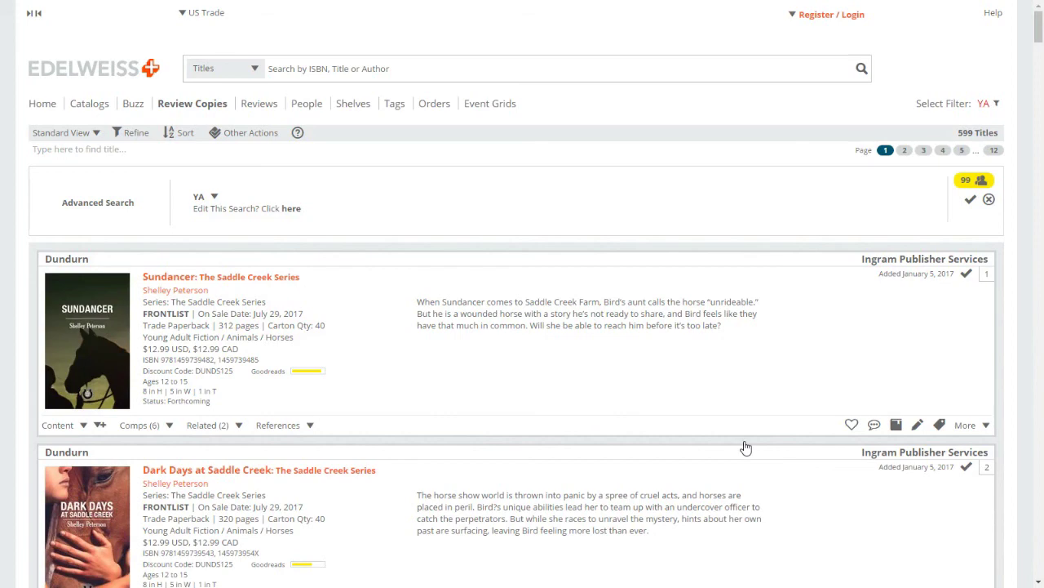
scroll(593, 398, down, 5)
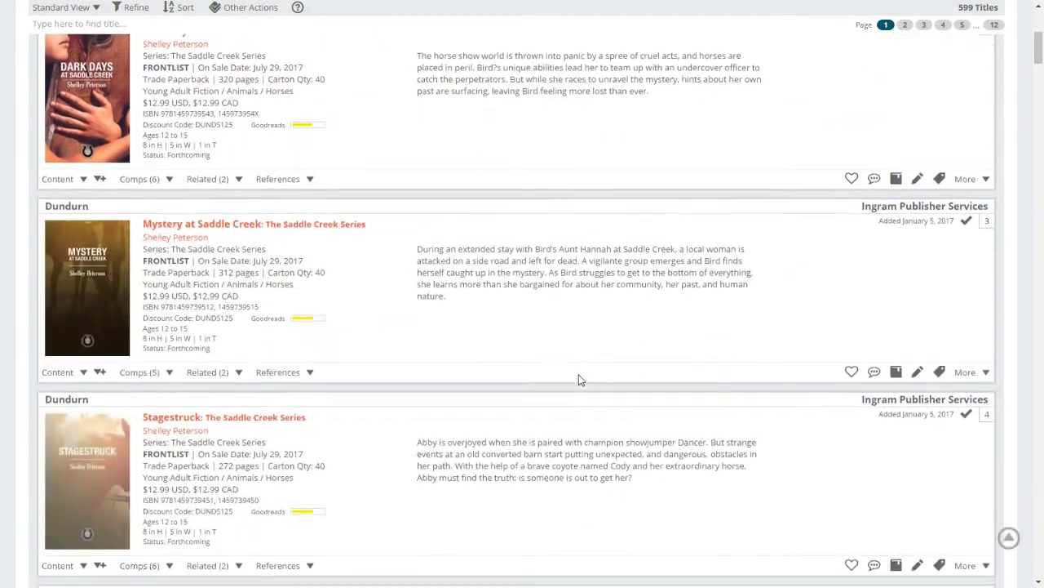
scroll(580, 379, down, 6)
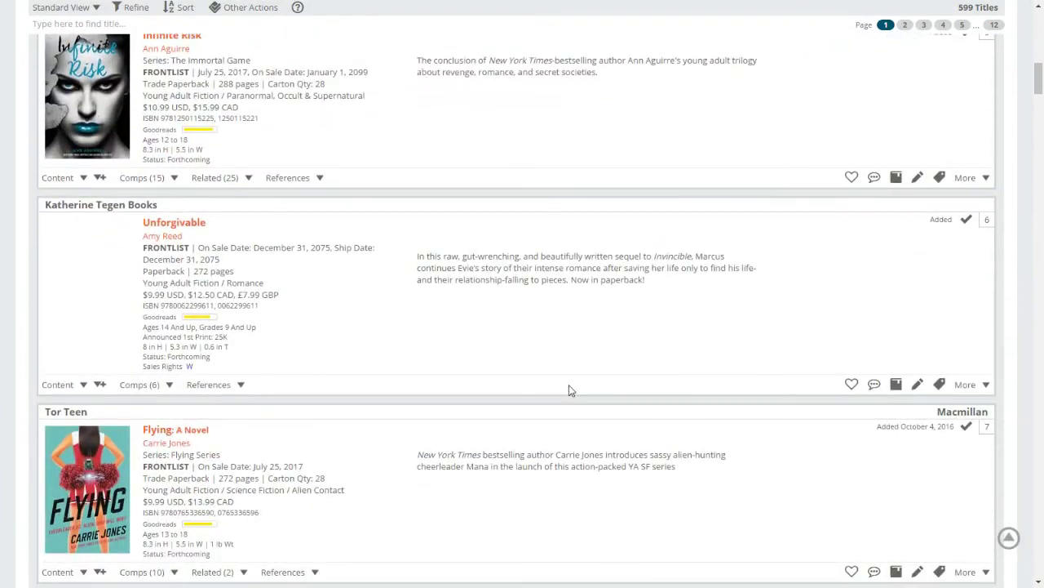
scroll(569, 390, down, 5)
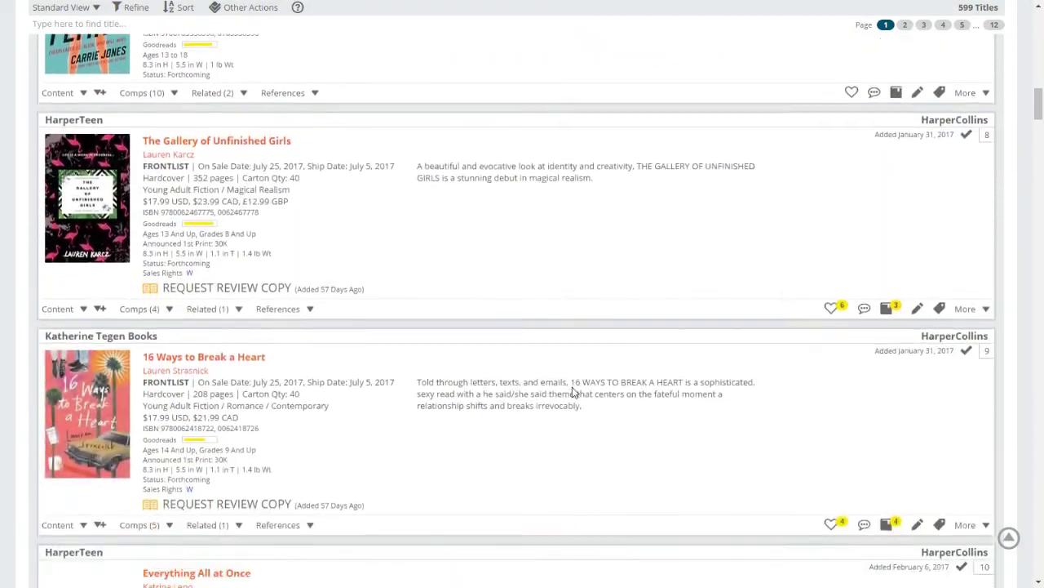
scroll(572, 392, down, 3)
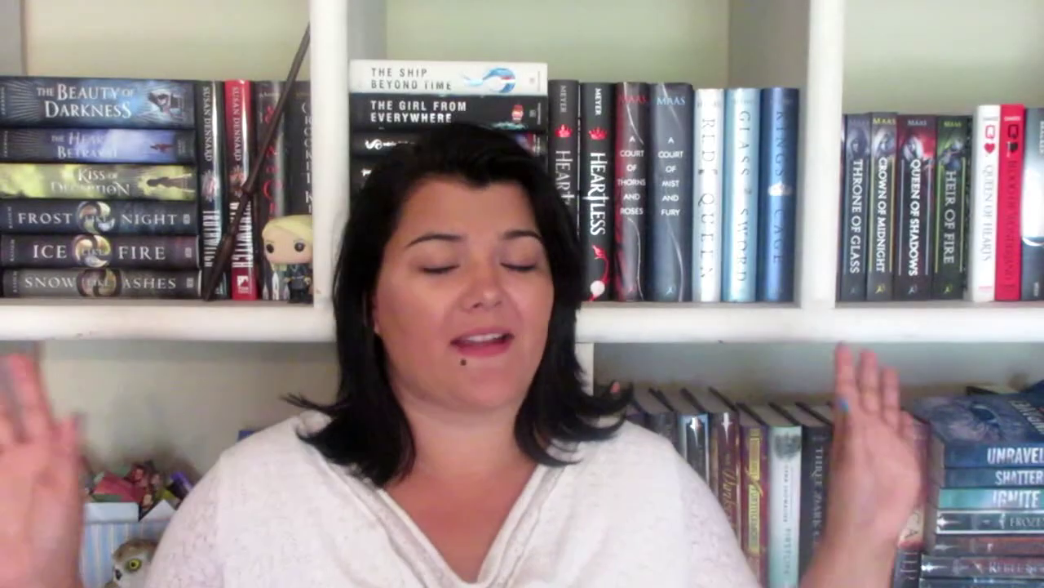